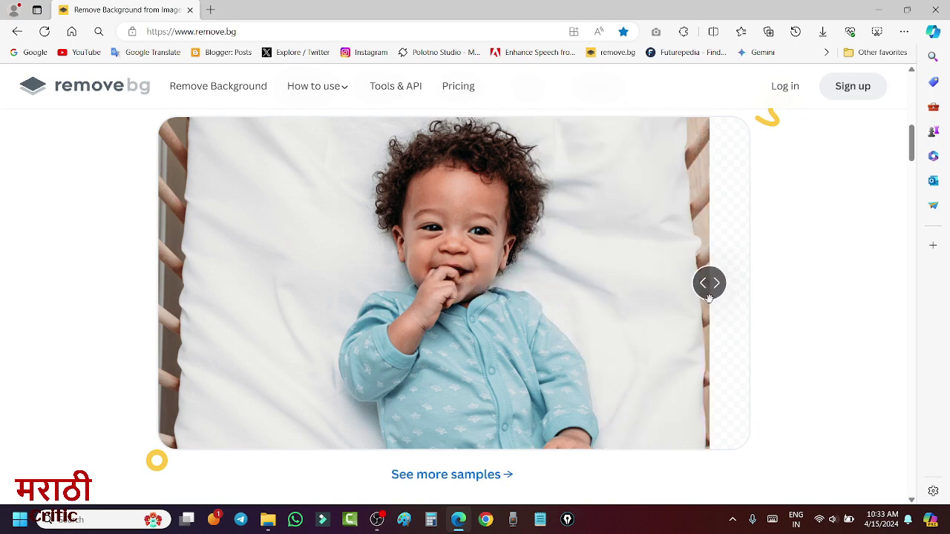
Examine the remove.bg home page and compare the sample baby photo before and after background removal
scroll(432, 295, "down", 5)
scroll(437, 294, "down", 3)
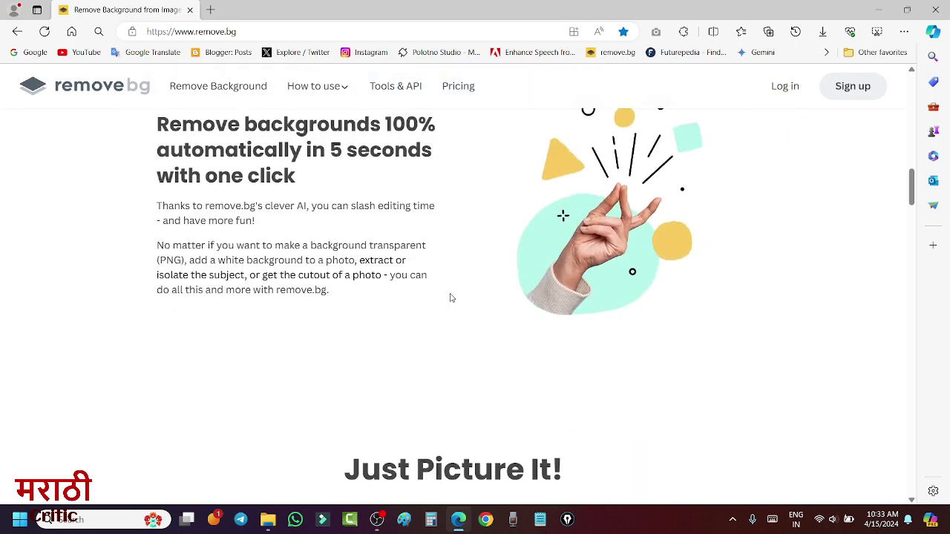
scroll(450, 299, "up", 6)
scroll(450, 298, "up", 2)
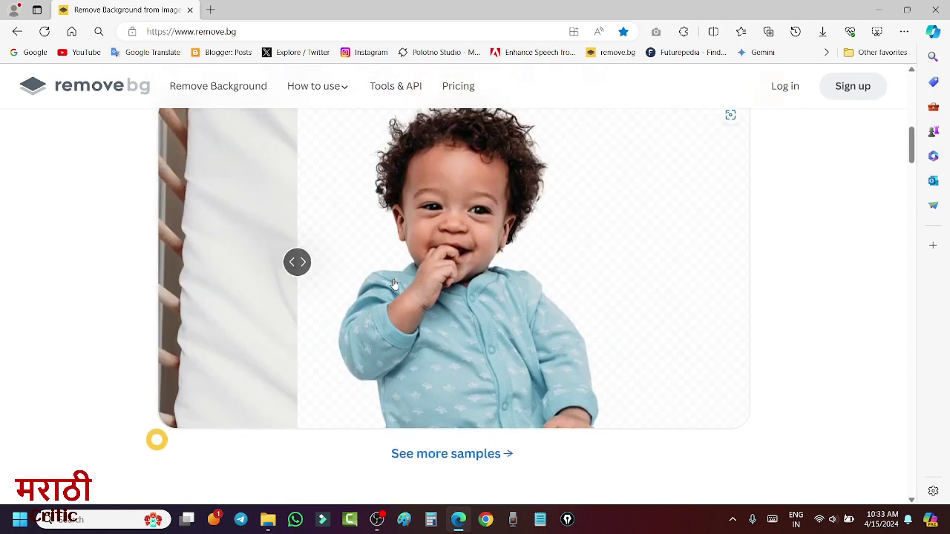
left_click_drag(298, 349, 749, 363)
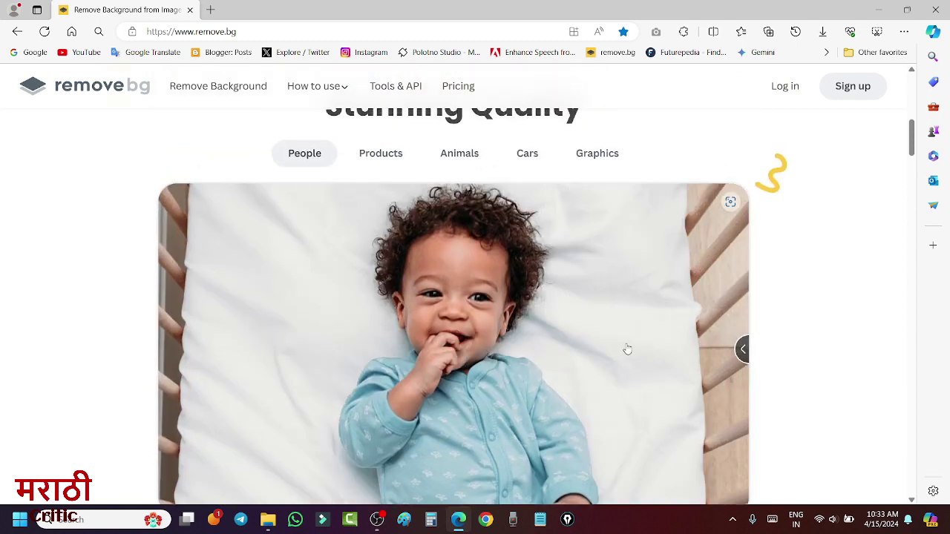
scroll(626, 347, "down", 1)
scroll(625, 348, "up", 3)
scroll(520, 326, "up", 4)
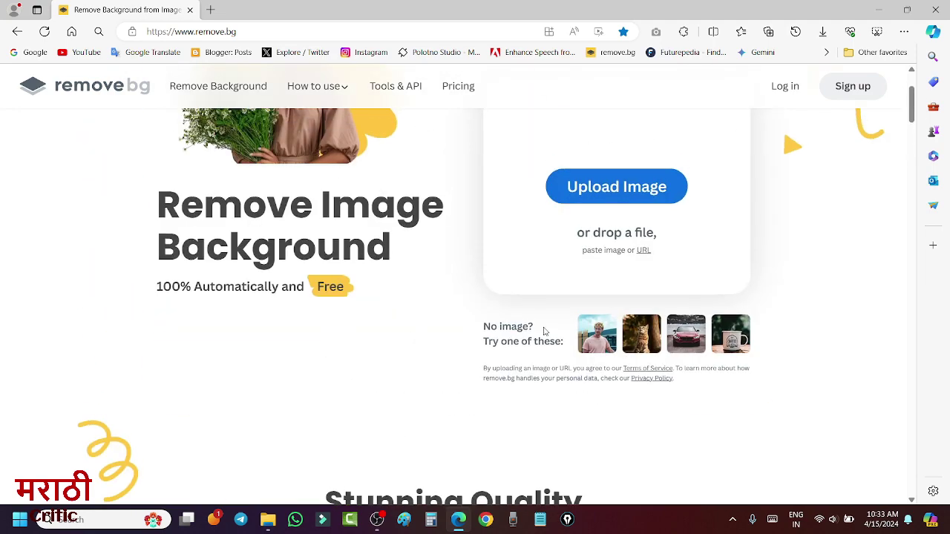
scroll(451, 309, "down", 1)
scroll(416, 371, "up", 2)
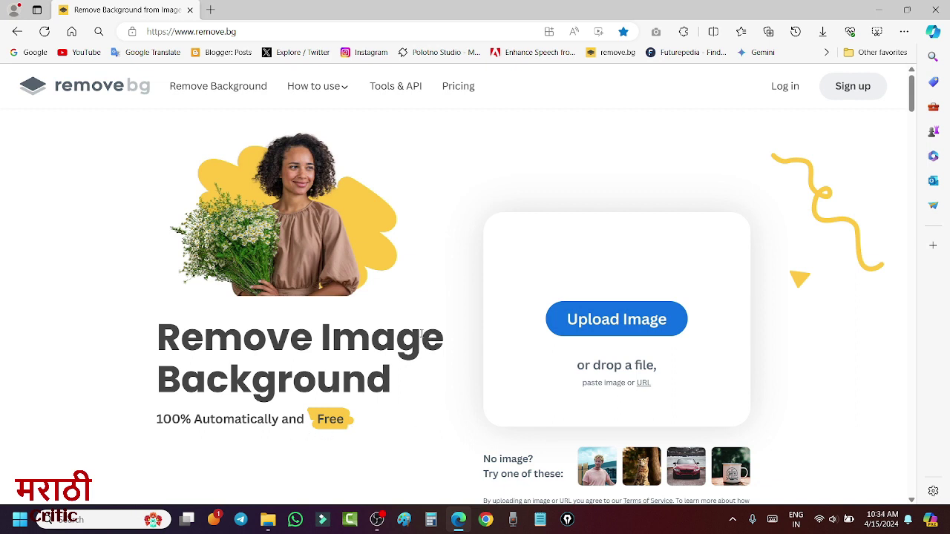
Upload the photo IMG-20210813-WA0024 from the Downloads folder for background removal
scroll(423, 335, "down", 1)
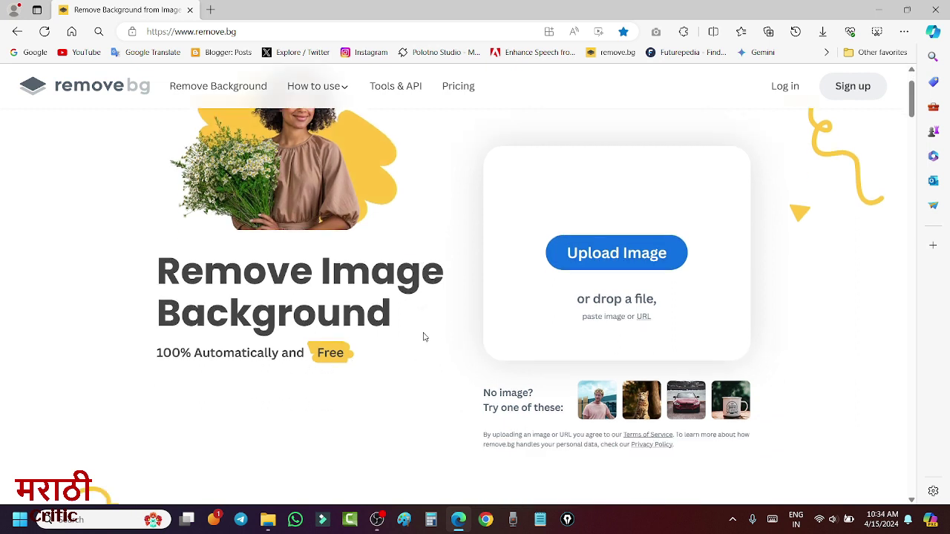
left_click(610, 256)
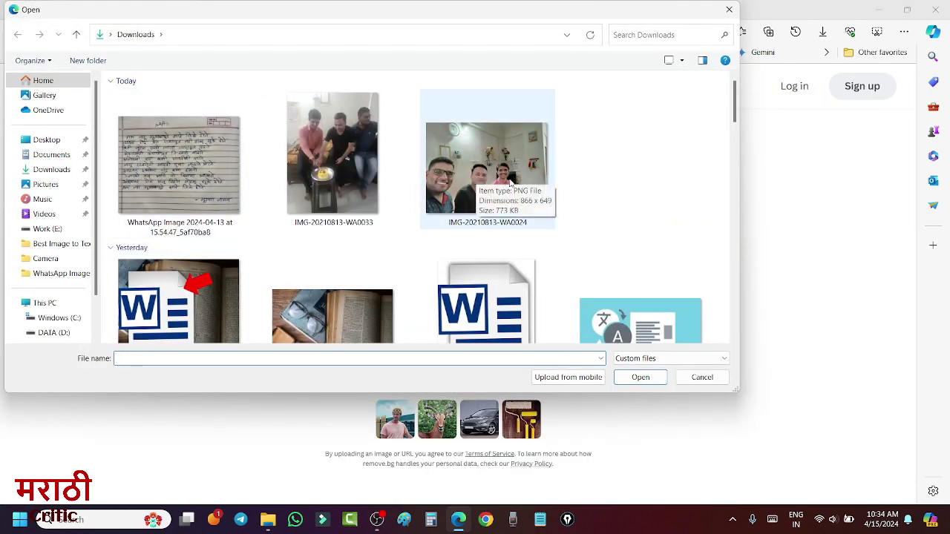
left_click(483, 174)
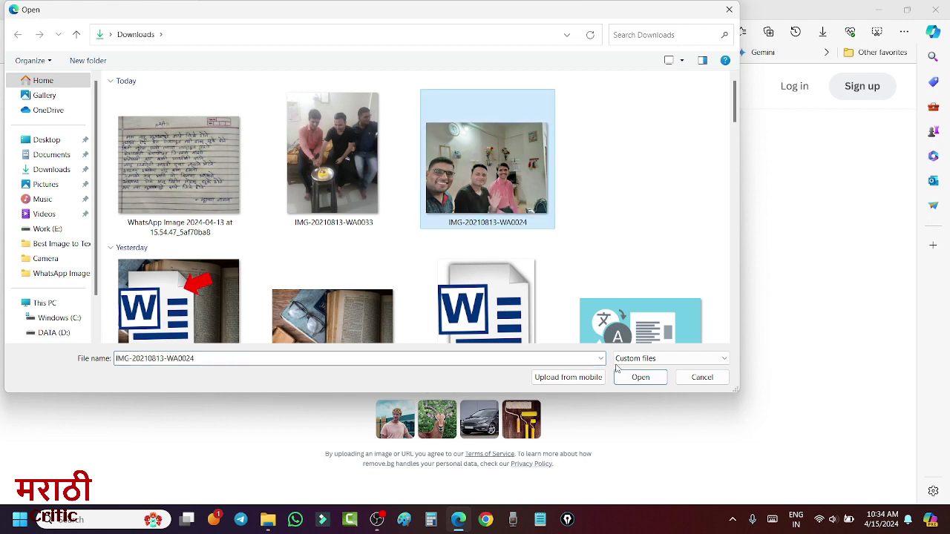
left_click(640, 377)
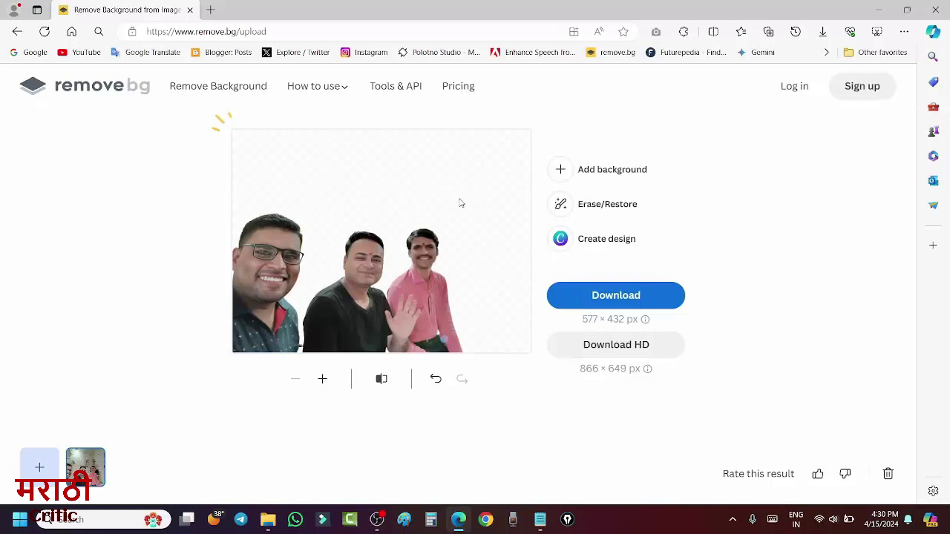
Open the background photo choices and try the original room, the wooden roof structure and the palm trees
left_click(562, 172)
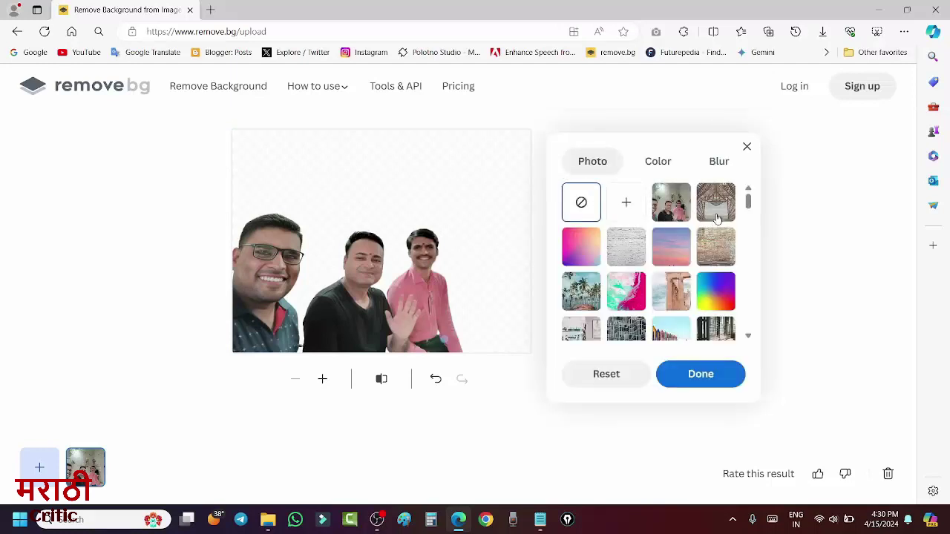
left_click(670, 202)
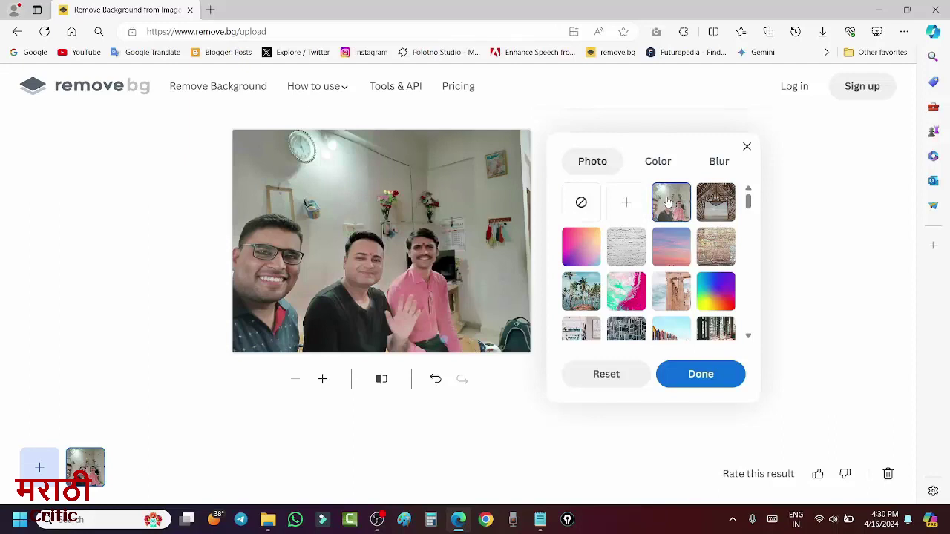
left_click(713, 204)
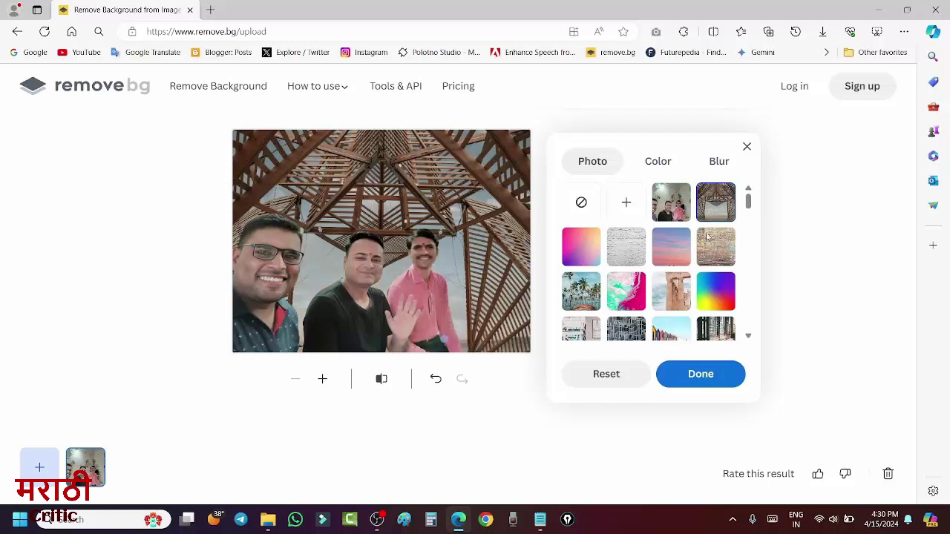
left_click(581, 291)
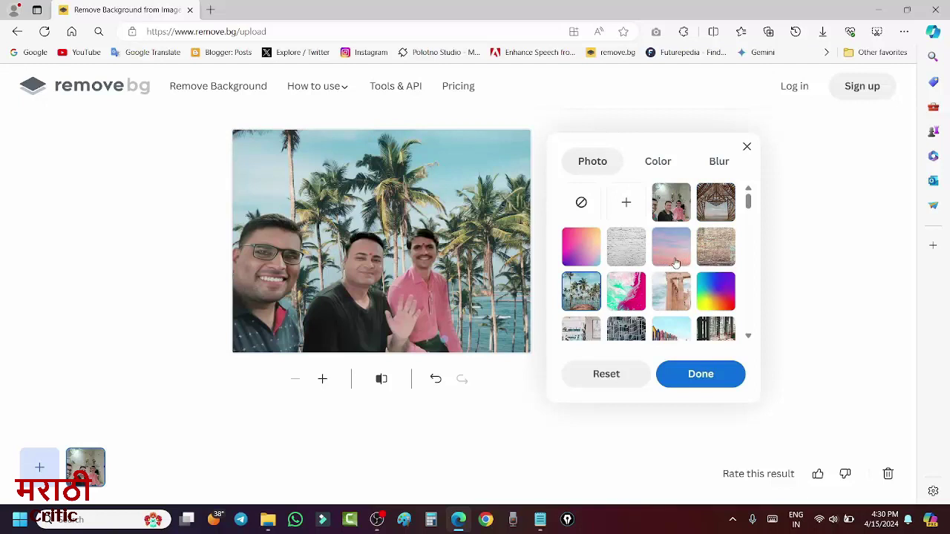
Try the grassy coastline, misty palm terraces, red bridge and wooden cabin photos as the background
scroll(680, 261, "down", 3)
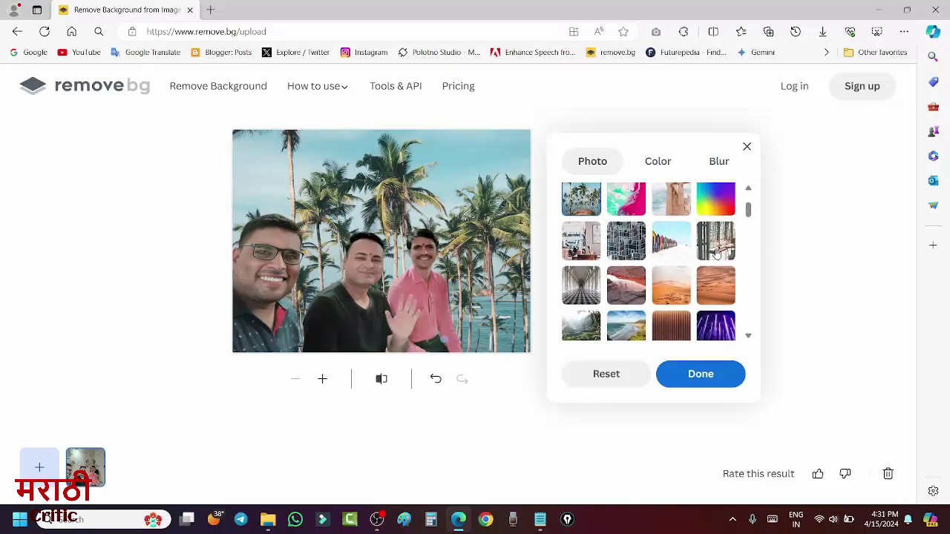
scroll(668, 267, "down", 2)
left_click(635, 275)
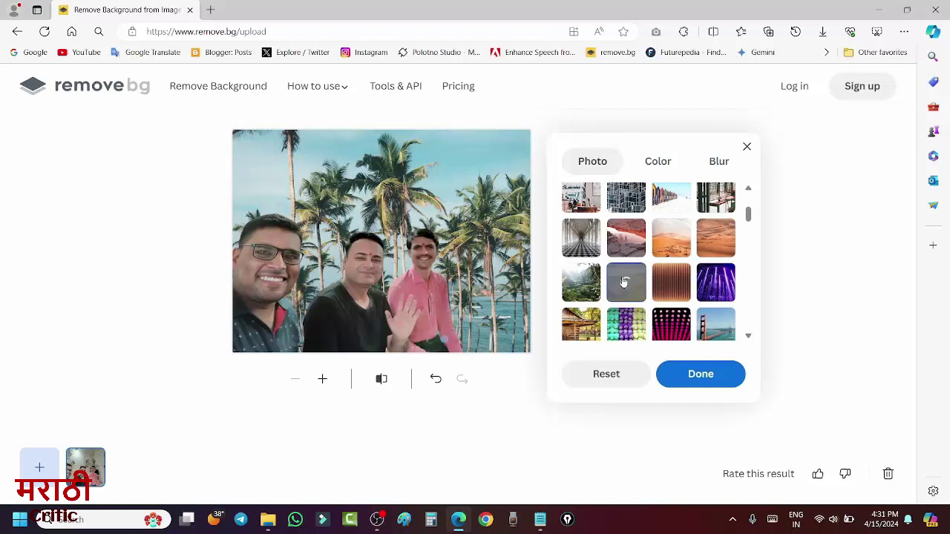
left_click(579, 280)
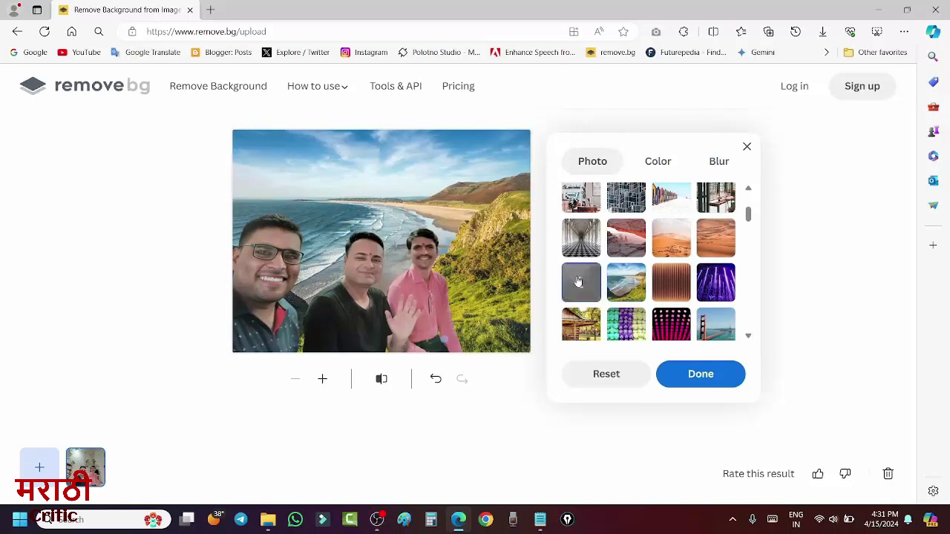
scroll(670, 236, "down", 3)
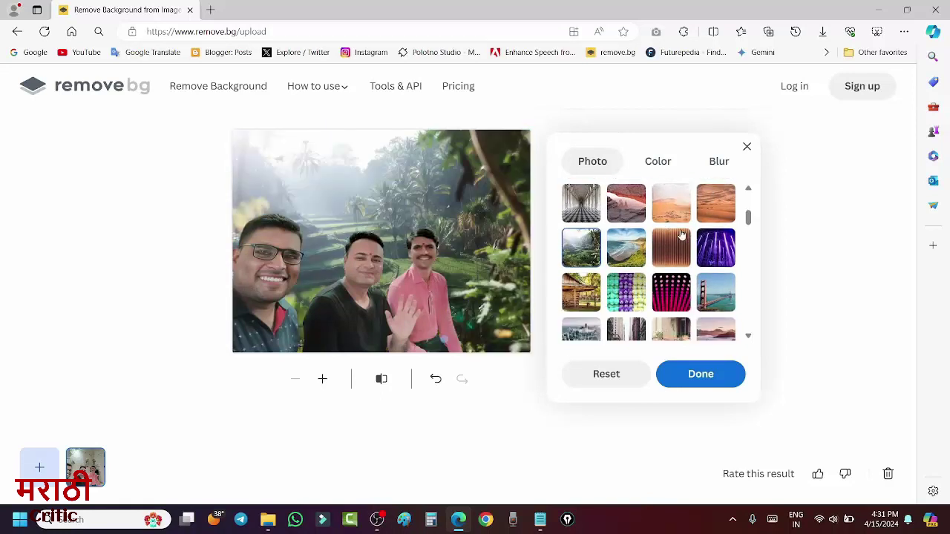
left_click(703, 271)
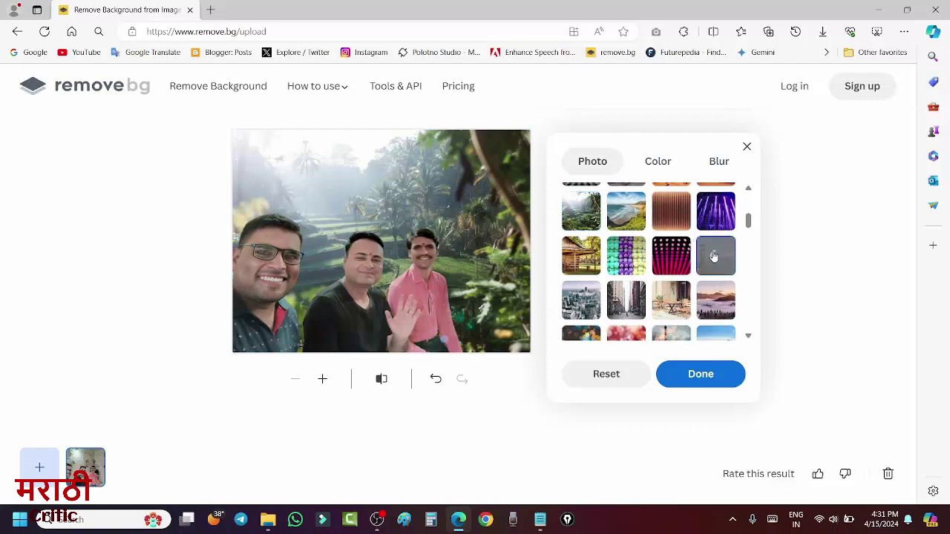
left_click(577, 255)
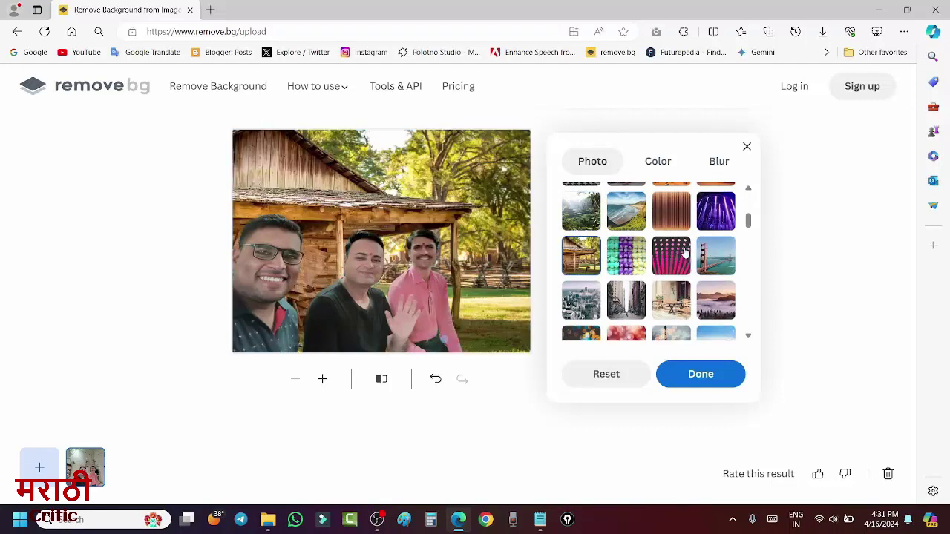
Try the golden sunset forest, seaside boardwalk and rainbow stripes photos as the background
scroll(681, 255, "down", 2)
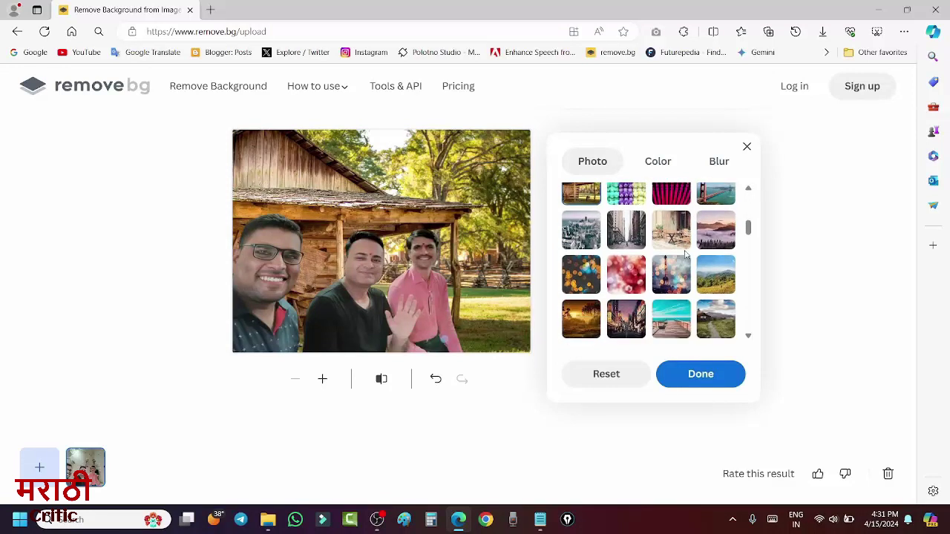
scroll(685, 255, "down", 1)
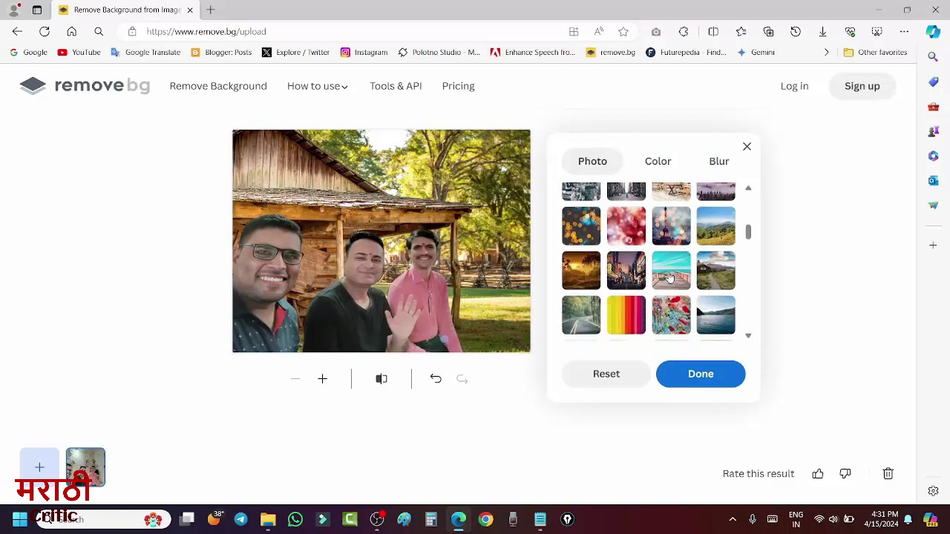
left_click(581, 272)
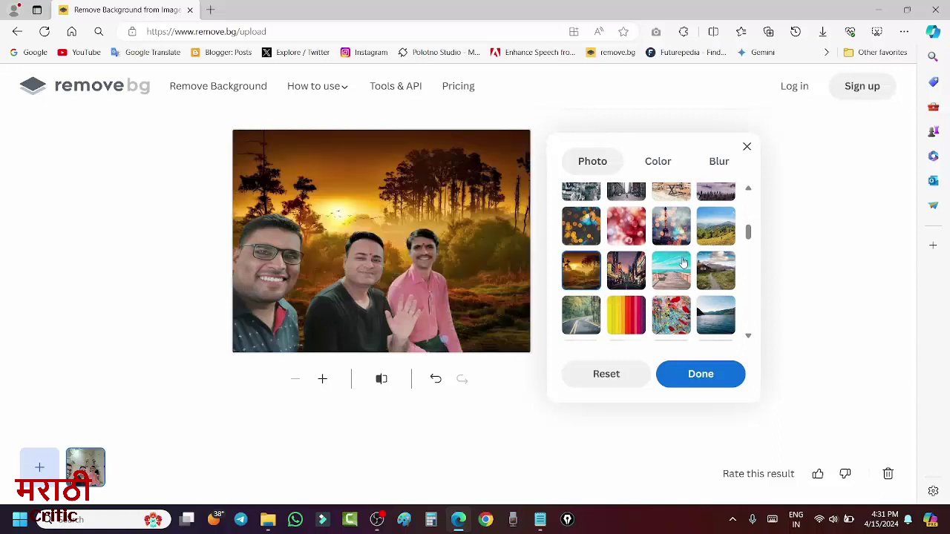
scroll(683, 263, "down", 1)
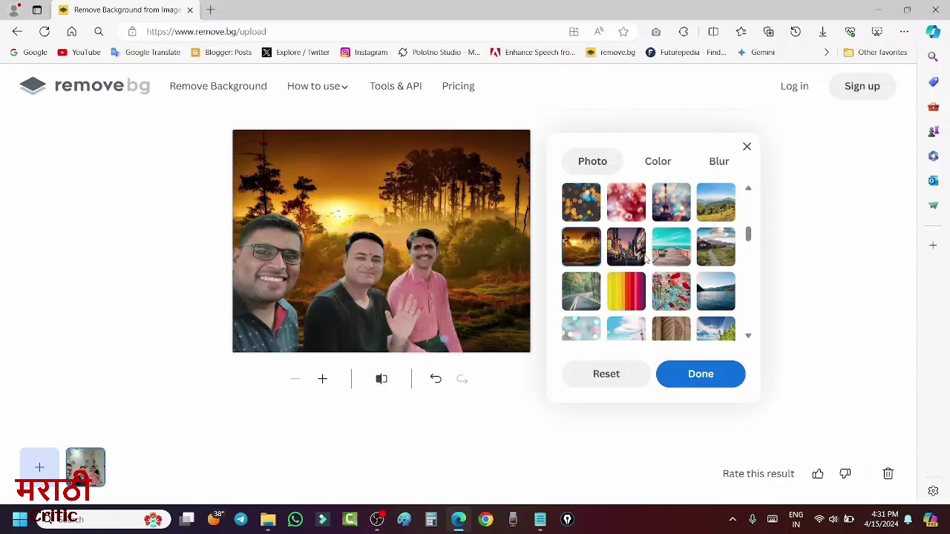
left_click(670, 249)
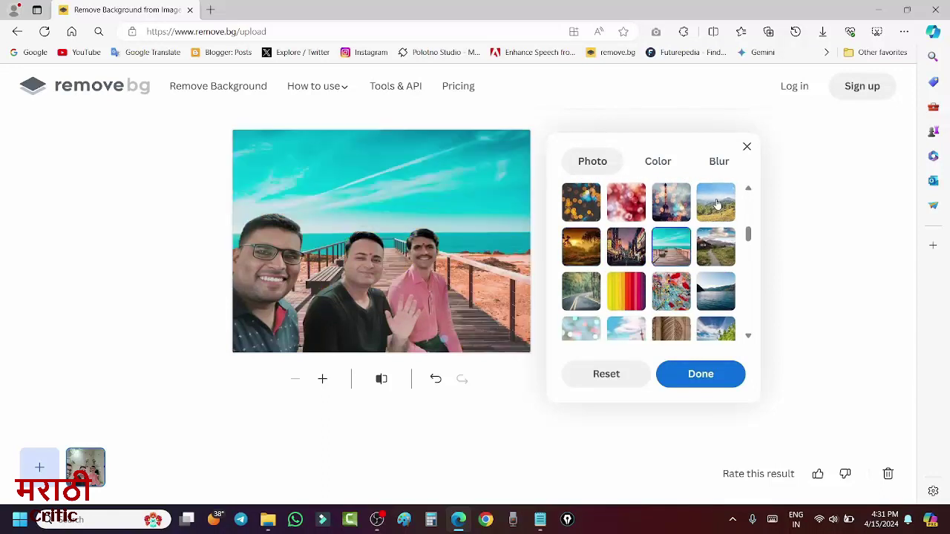
scroll(684, 211, "down", 1)
left_click(626, 267)
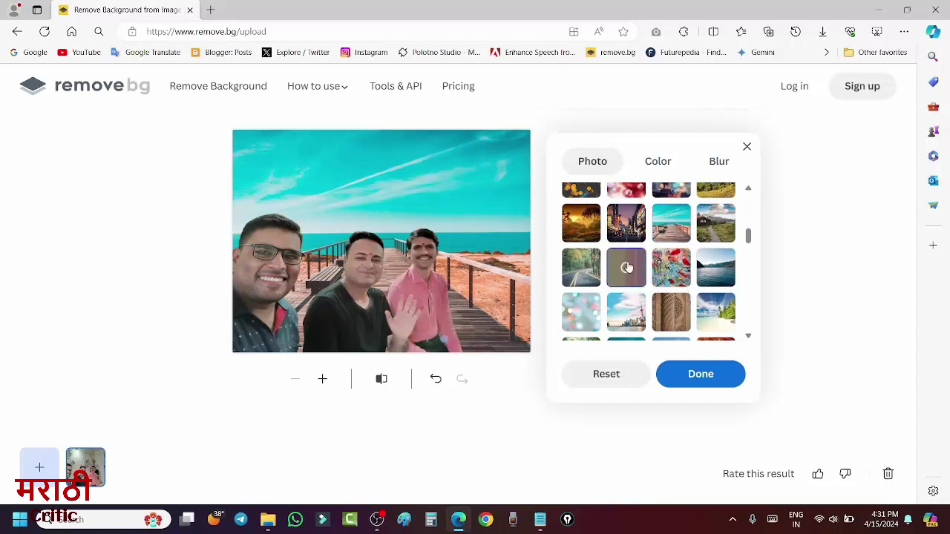
Try the pastel light spots, plain teal, starry night sky and waterfront city skyline photos as the background
scroll(675, 267, "down", 2)
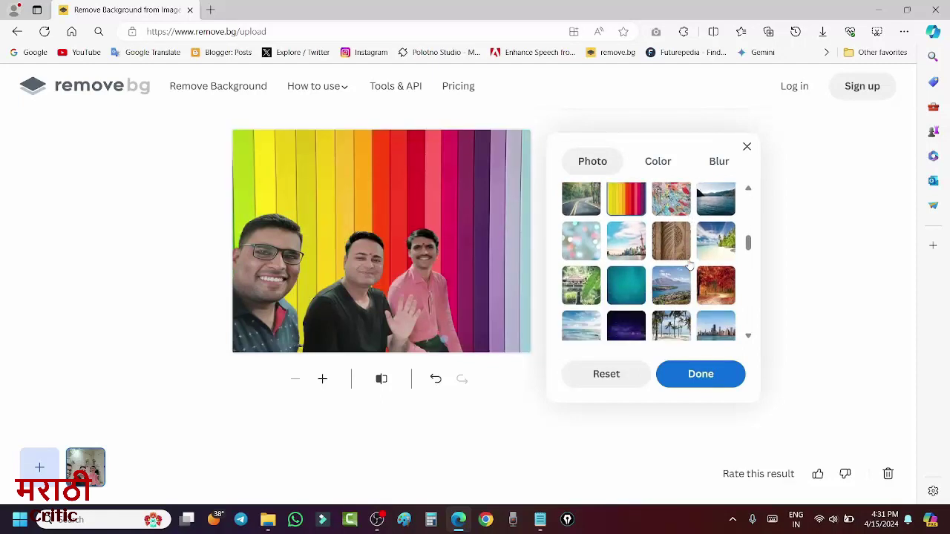
left_click(583, 248)
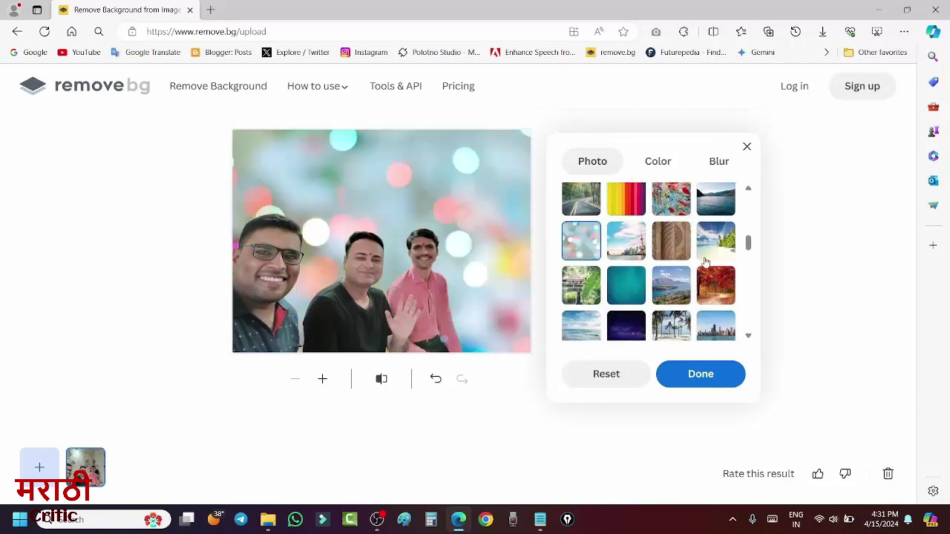
scroll(668, 249, "down", 1)
left_click(628, 239)
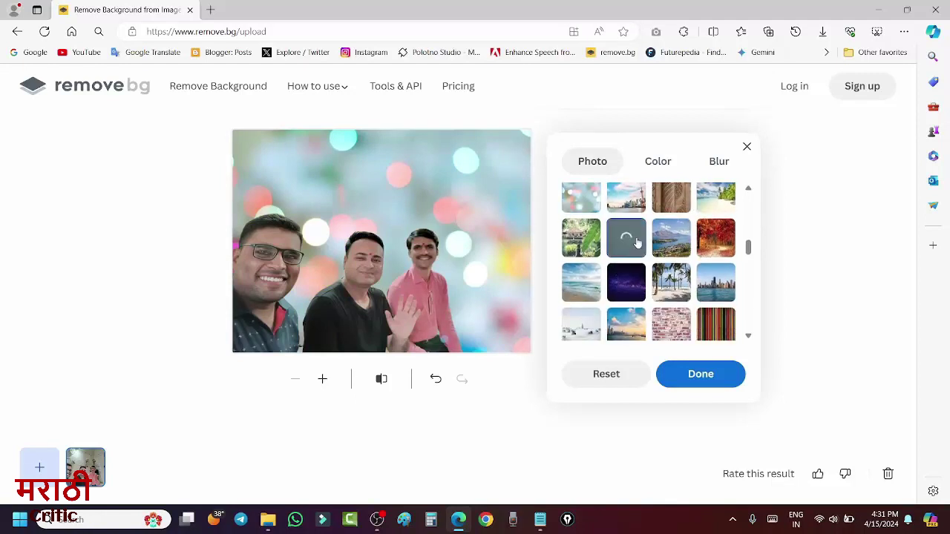
scroll(643, 242, "down", 1)
left_click(627, 258)
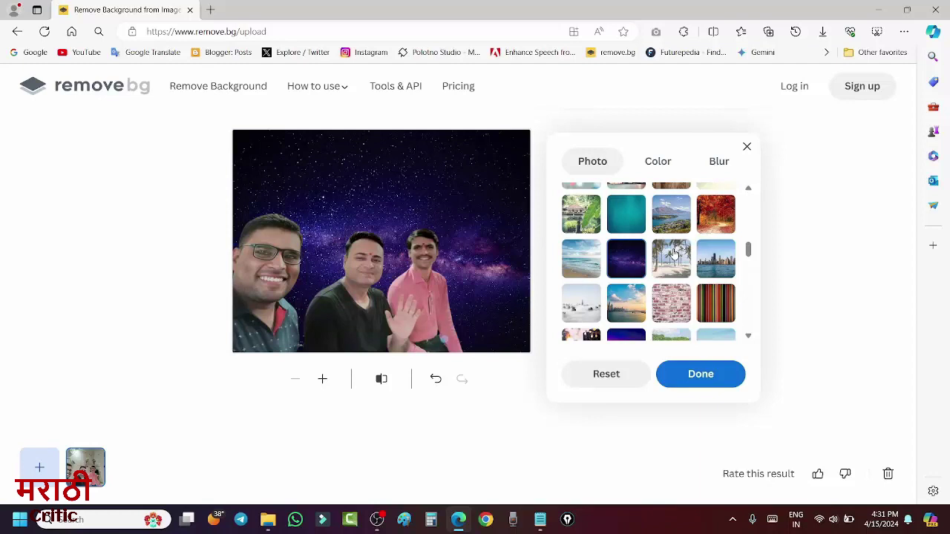
left_click(718, 260)
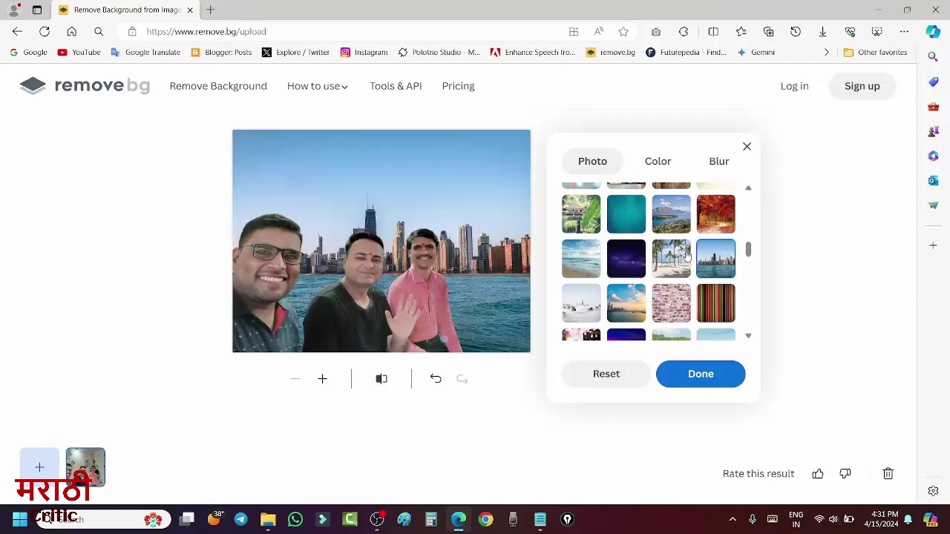
Apply the mountain lake photo as the background and download the image at 577 × 432 px
left_click(671, 214)
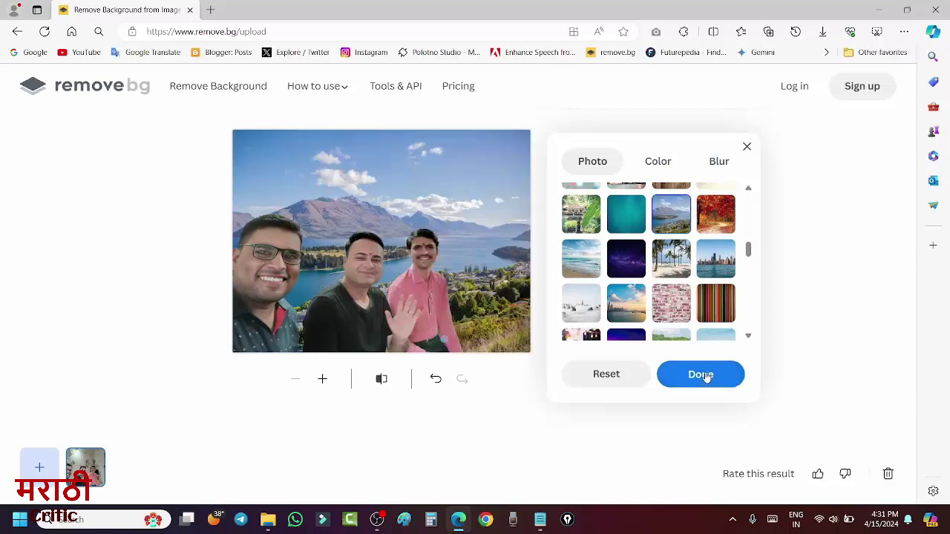
left_click(705, 376)
left_click(617, 296)
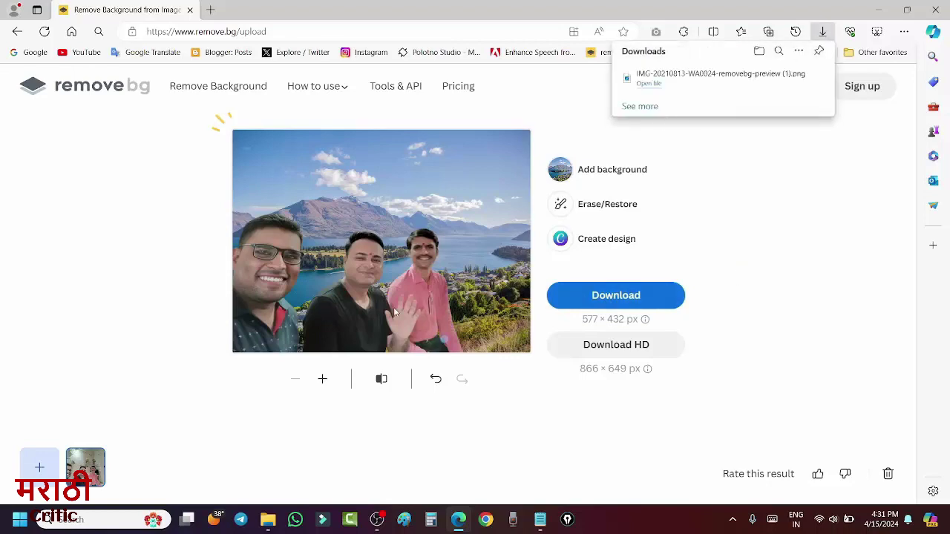
Switch to File Explorer, view the downloaded IMG-20210813-WA0024-removebg-preview (1).png enlarged, and close the viewer
left_click(268, 519)
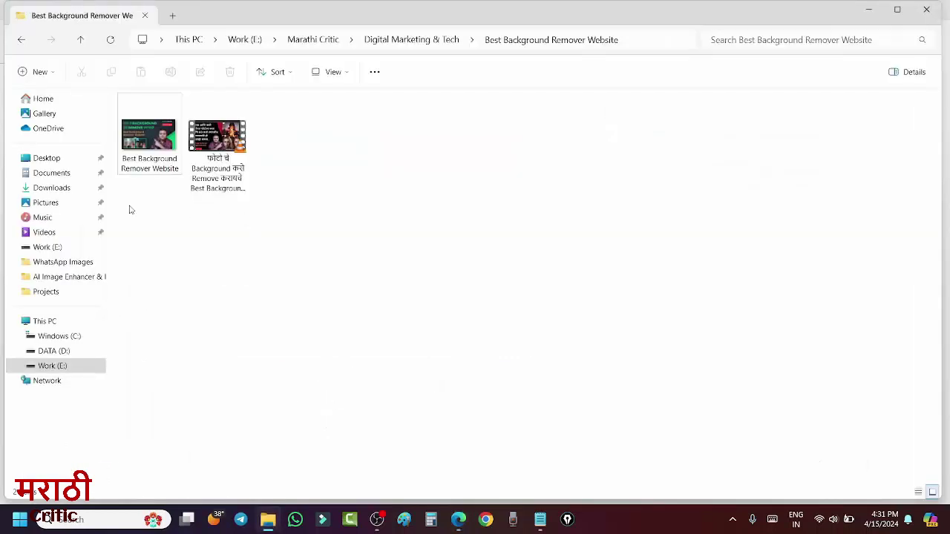
left_click(54, 188)
double_click(191, 190)
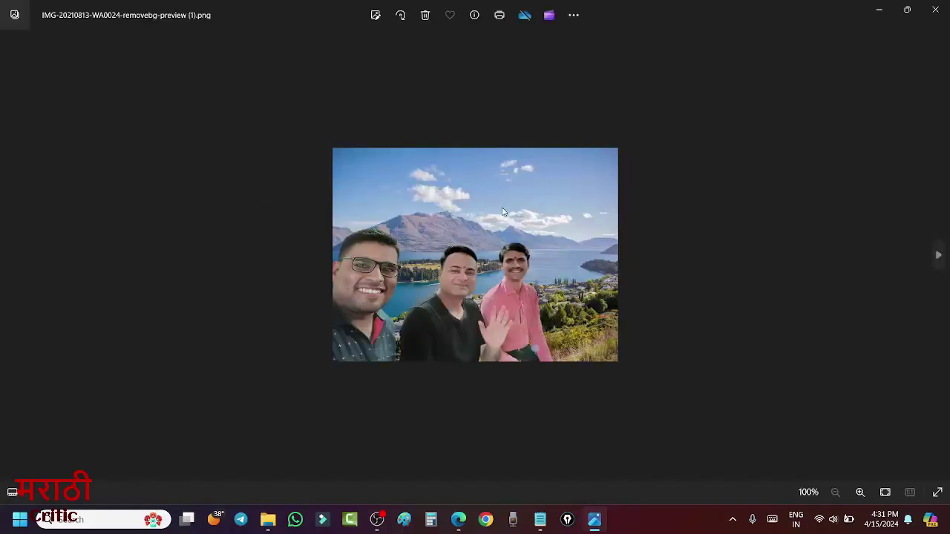
scroll(542, 201, "up", 2)
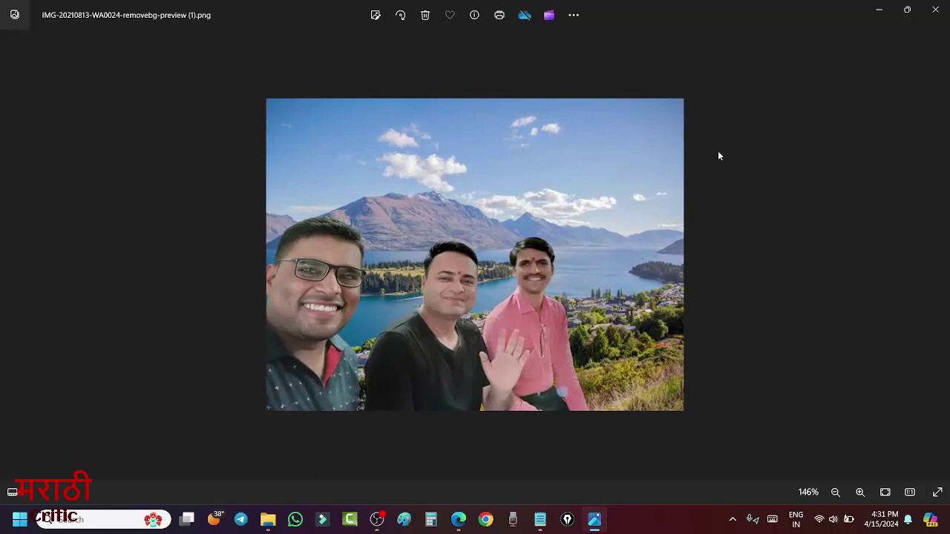
left_click(937, 10)
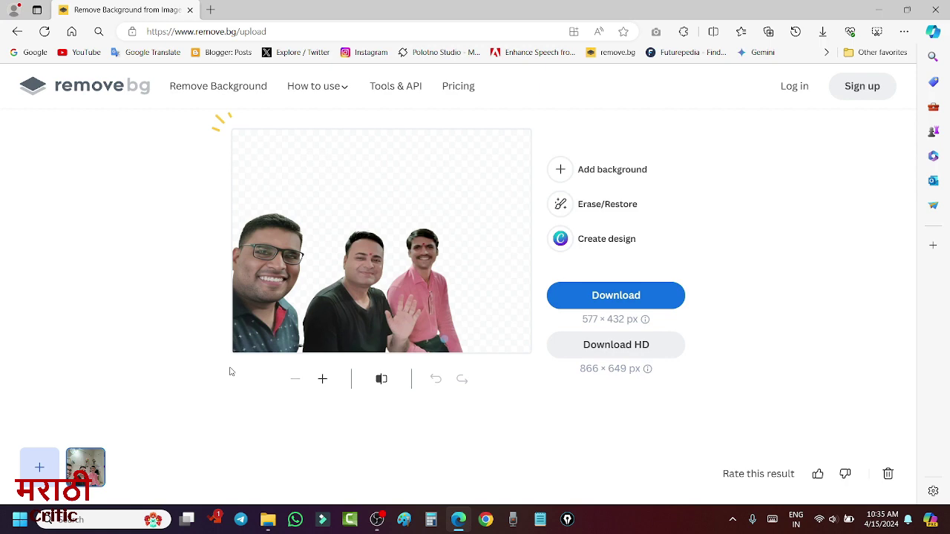
Upload IMG-20210813-WA0033 for background removal and download the transparent cutout at 432 × 577 px
left_click(39, 469)
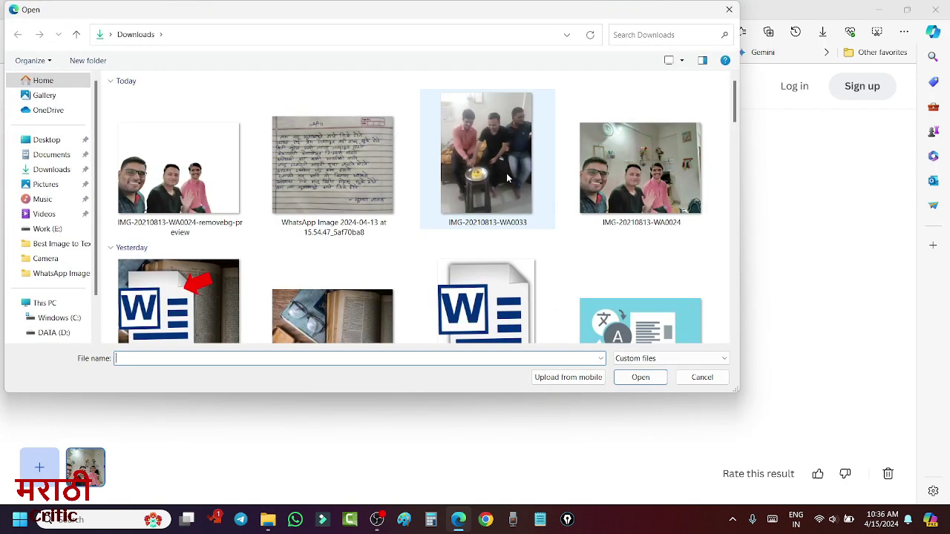
left_click(508, 178)
left_click(642, 377)
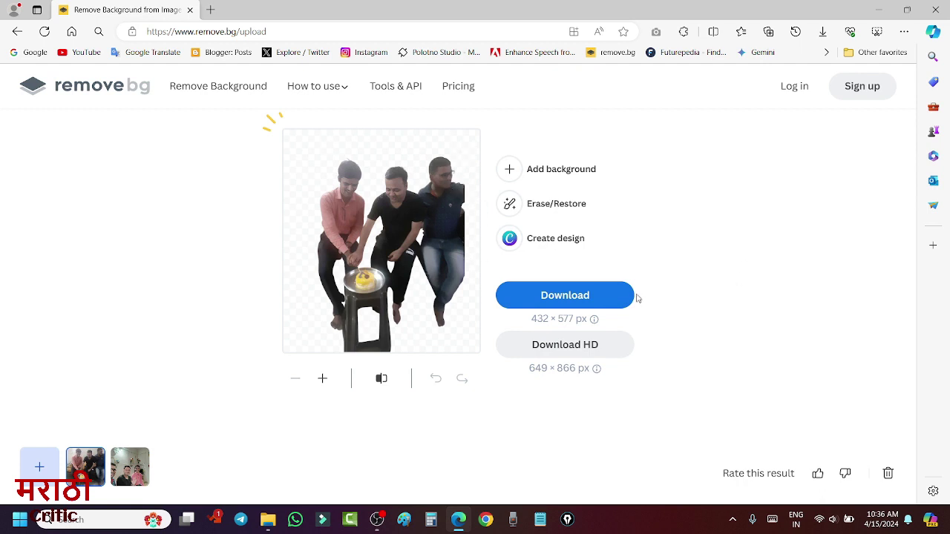
left_click(560, 301)
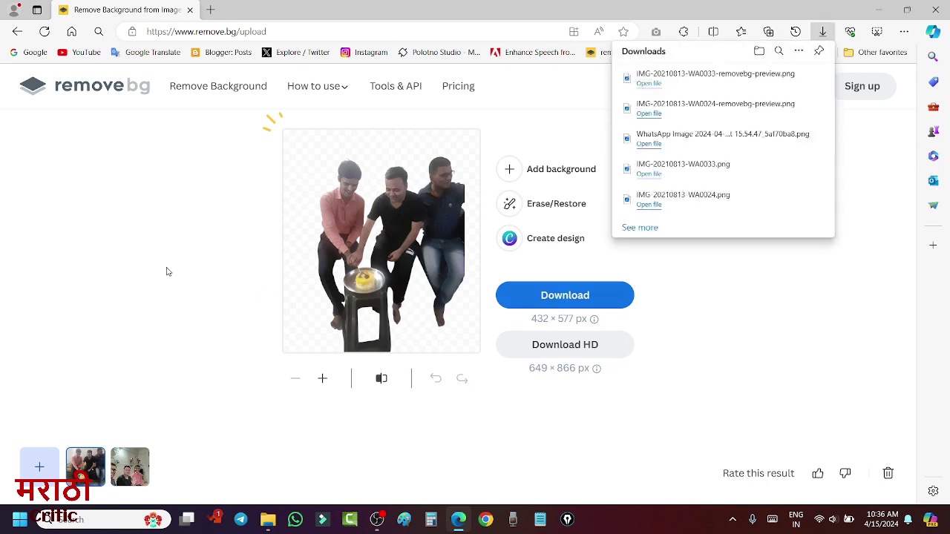
left_click(143, 235)
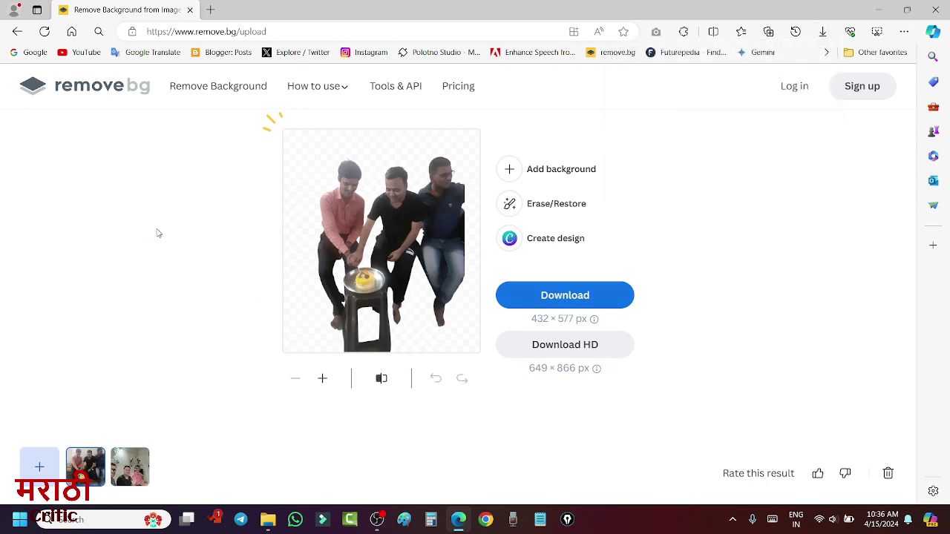